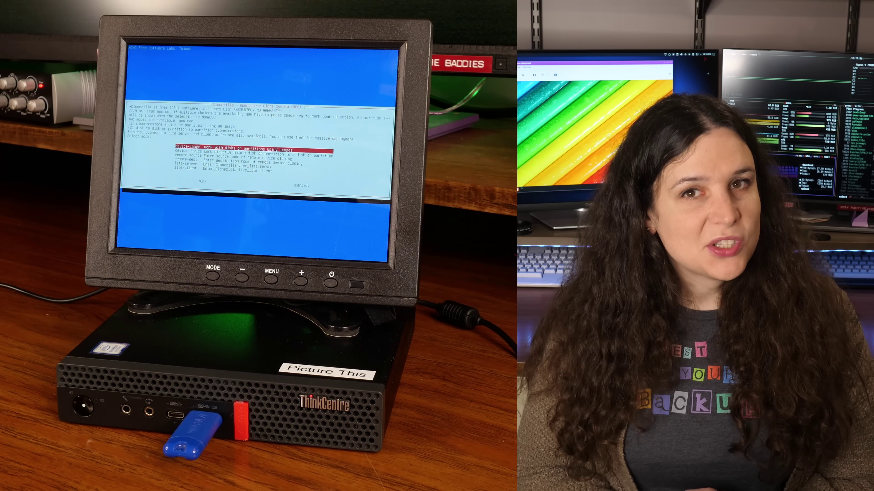
# - Review the remote-source, remote-dest and device-device modes, then launch Clonezilla with sudo
pyautogui.press('Down')
pyautogui.press('Down')
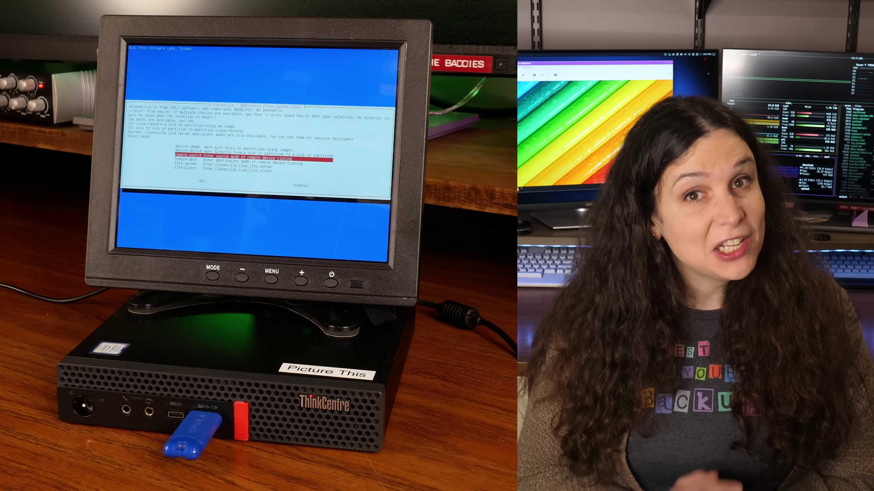
pyautogui.press('Down')
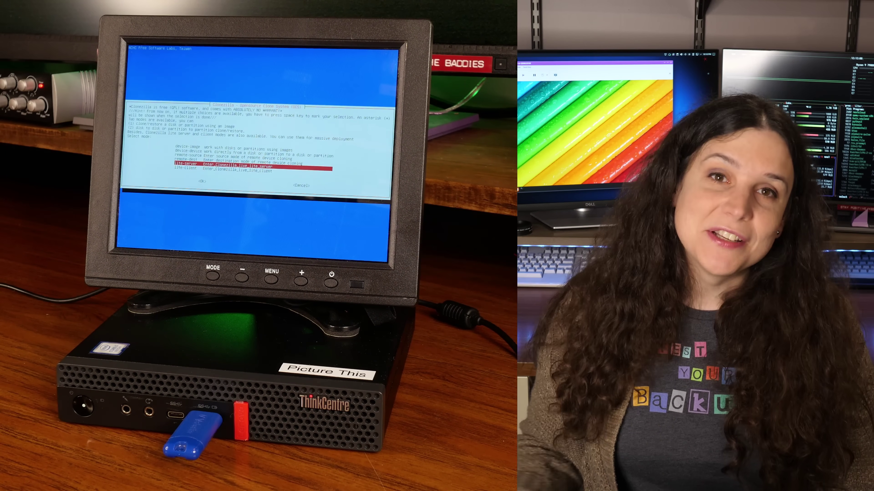
pyautogui.press('Up')
pyautogui.press('Up')
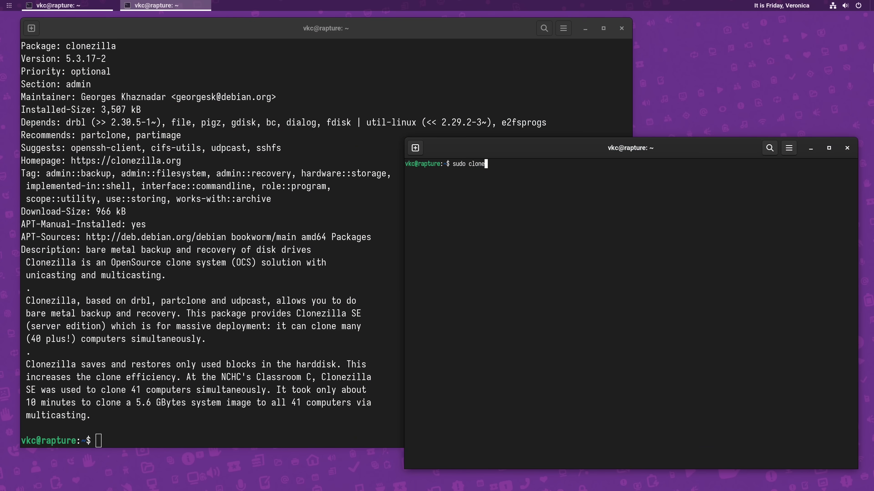
pyautogui.press('Return')
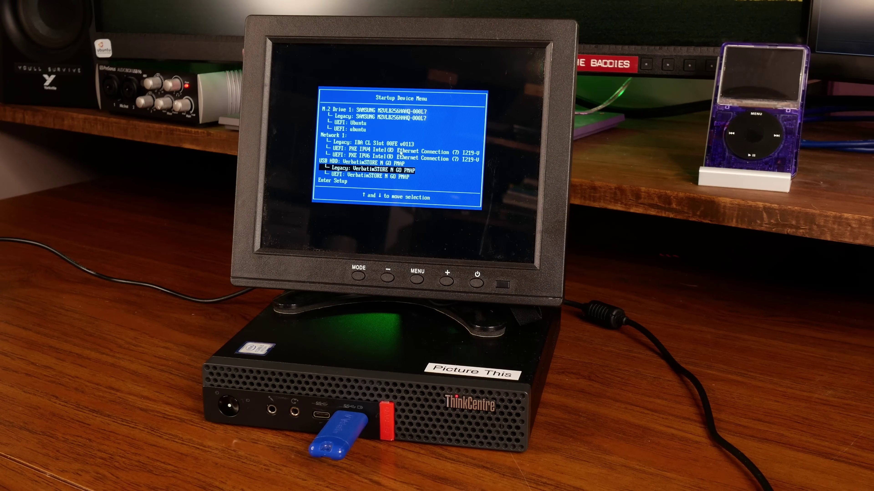
# - Boot the ThinkCentre from the USB HDD VerbatimSTORE N GO entry
pyautogui.press('Return')
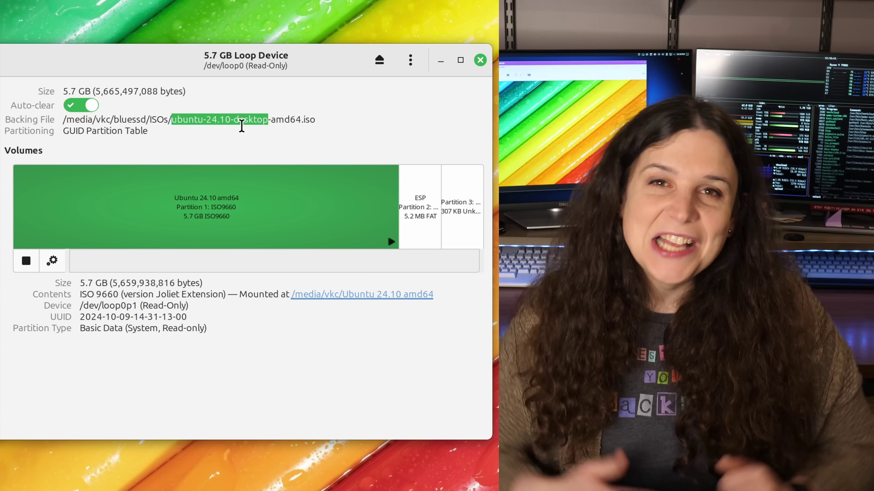
pyautogui.moveTo(239, 125); pyautogui.dragTo(365, 131)
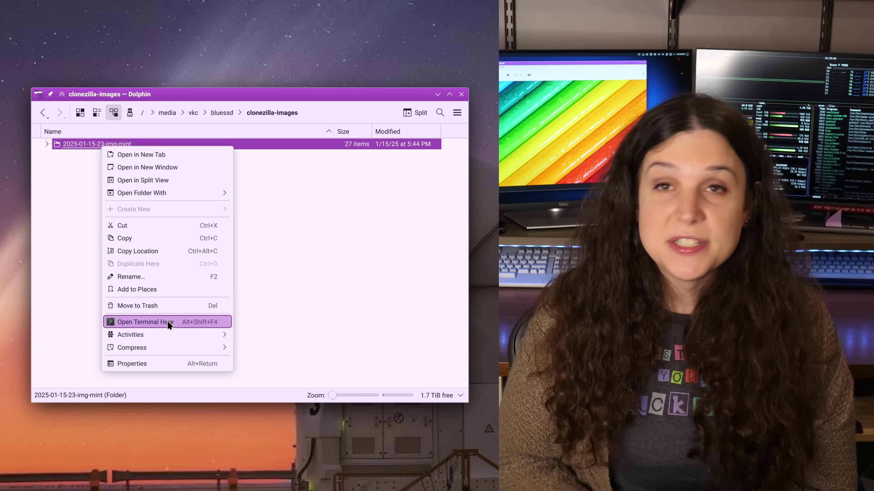
pyautogui.click(168, 360)
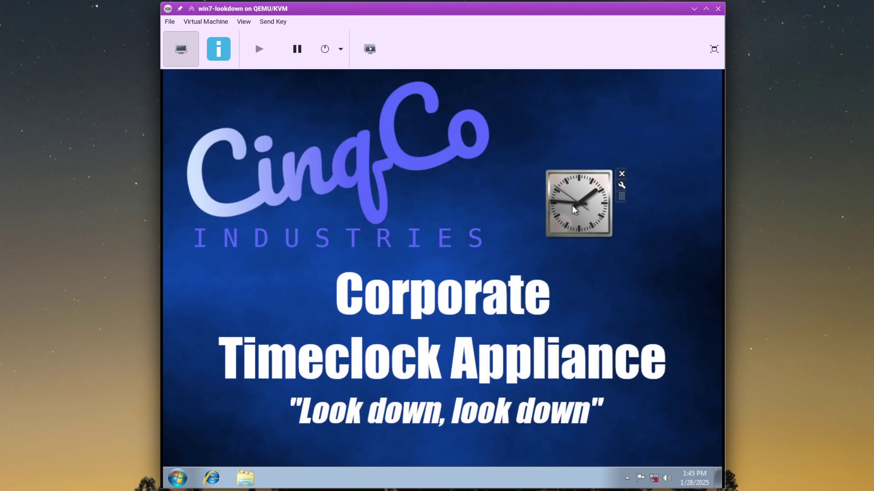
# - Drag the win7-lookdown desktop's clock gadget up and to the left
pyautogui.moveTo(594, 191)
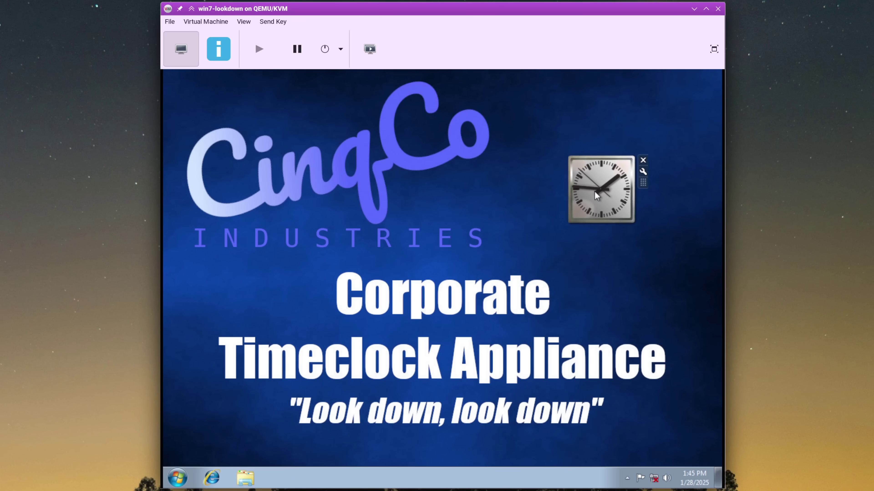
pyautogui.moveTo(633, 198); pyautogui.dragTo(666, 118)
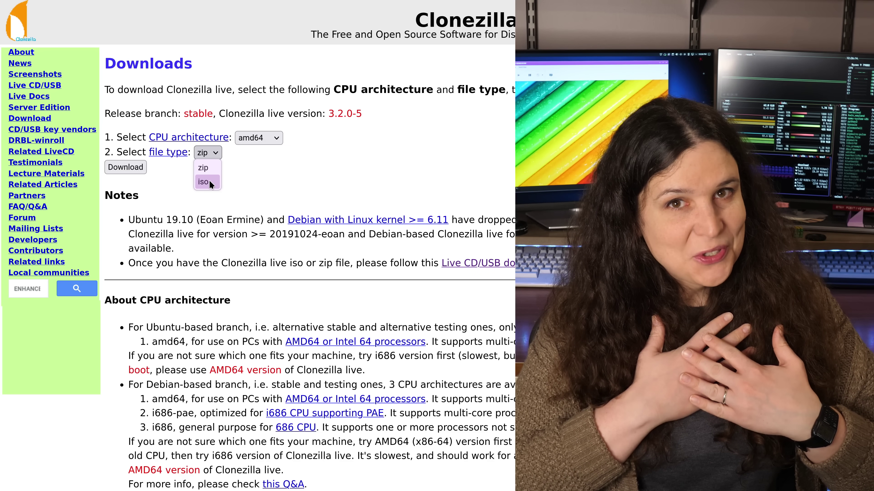
# - Choose iso as the file type for the stable amd64 Clonezilla live 3.2.0-5 download
pyautogui.click(209, 181)
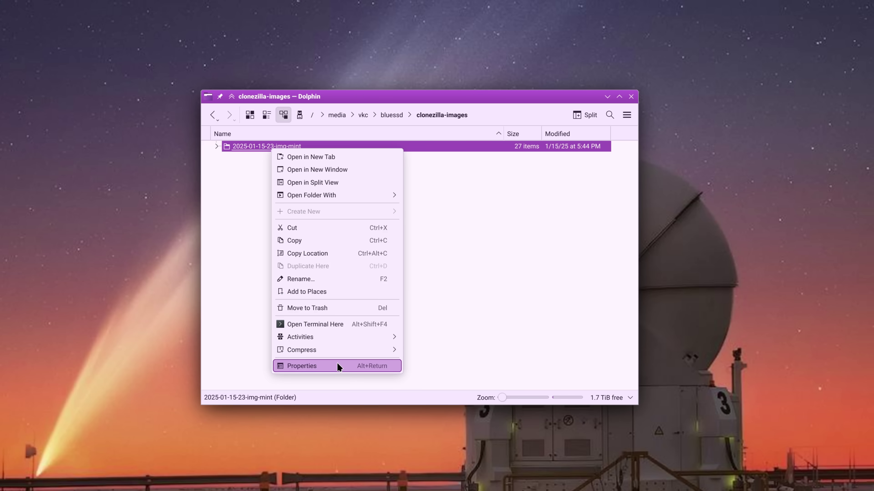
# - Check the image folder's size, then launch System Info via an 'info' menu search
pyautogui.click(337, 365)
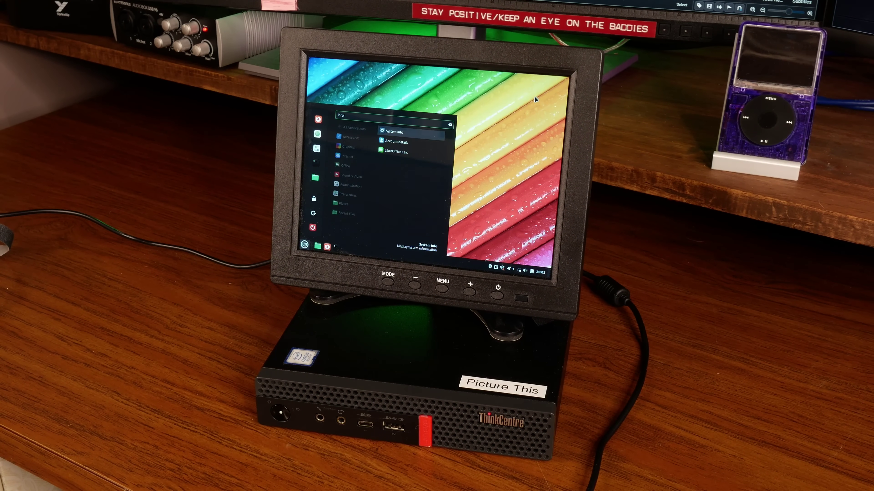
pyautogui.press('Return')
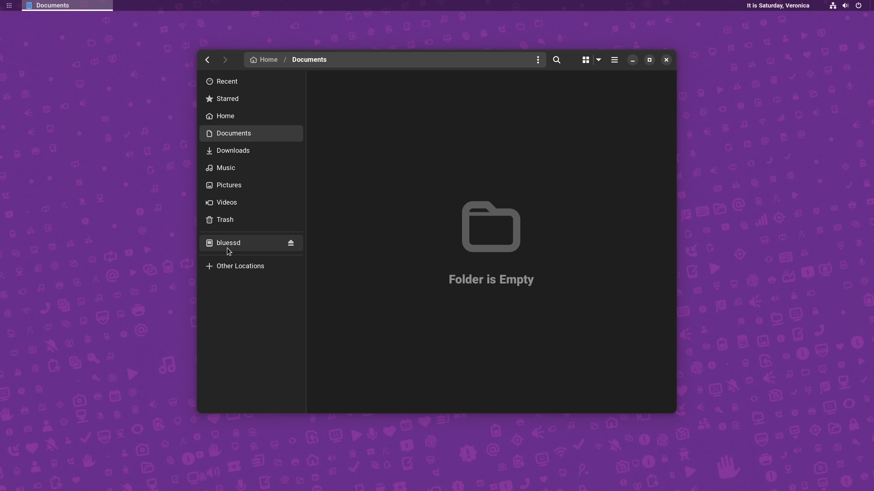
# - Show the bluessd drive's contents, including its clonezilla-images folder
pyautogui.click(233, 246)
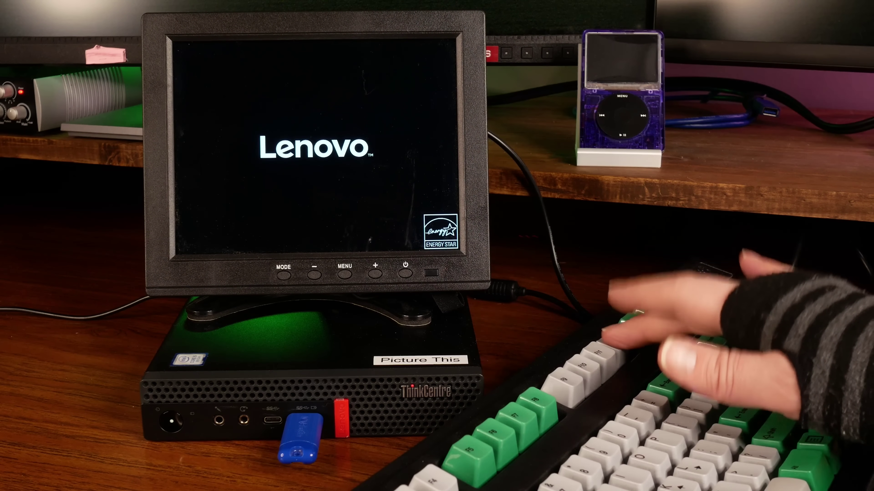
# - Boot the UEFI: VerbatimSTORE N GO PMAP entry and start Clonezilla with en_US and the US keyboard
pyautogui.press('F12')
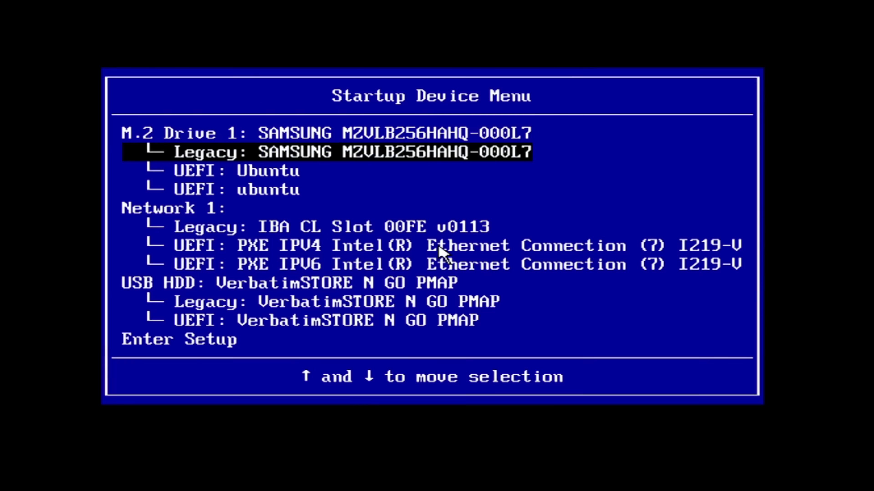
pyautogui.press('Down')
pyautogui.press('Down')
pyautogui.press('Down')
pyautogui.press('Down')
pyautogui.press('Down')
pyautogui.press('Down')
pyautogui.press('Down')
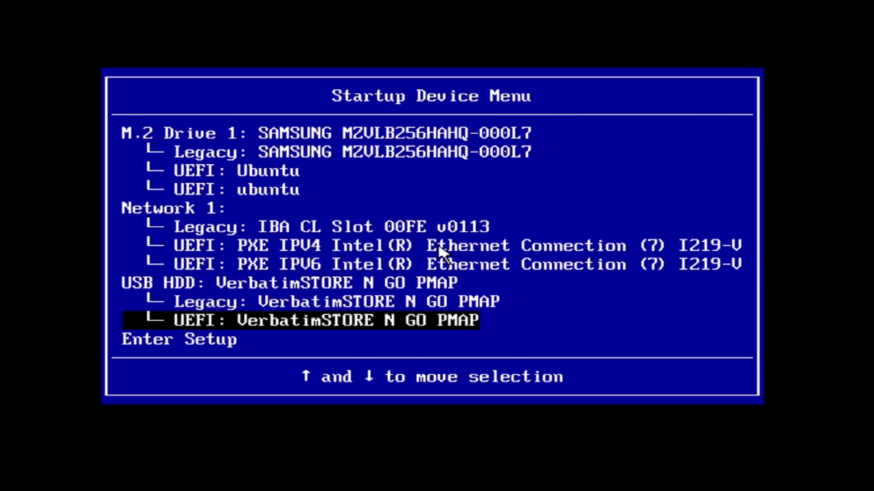
pyautogui.press('Return')
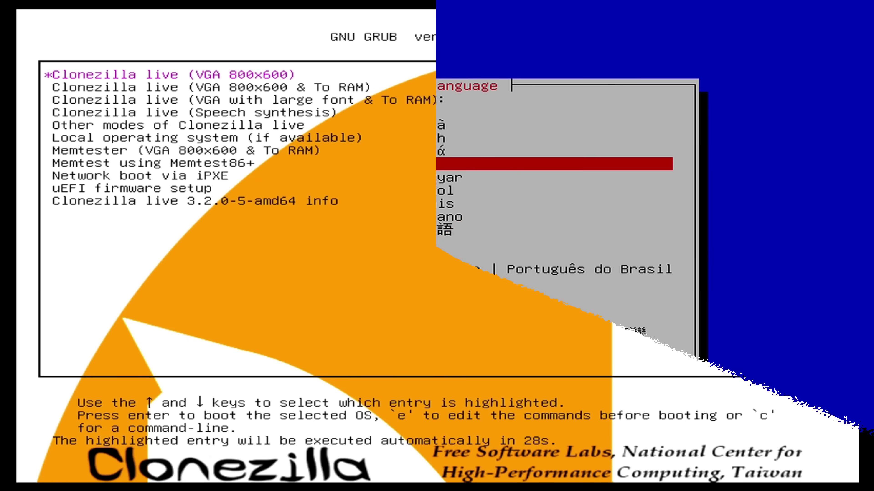
pyautogui.press('Return')
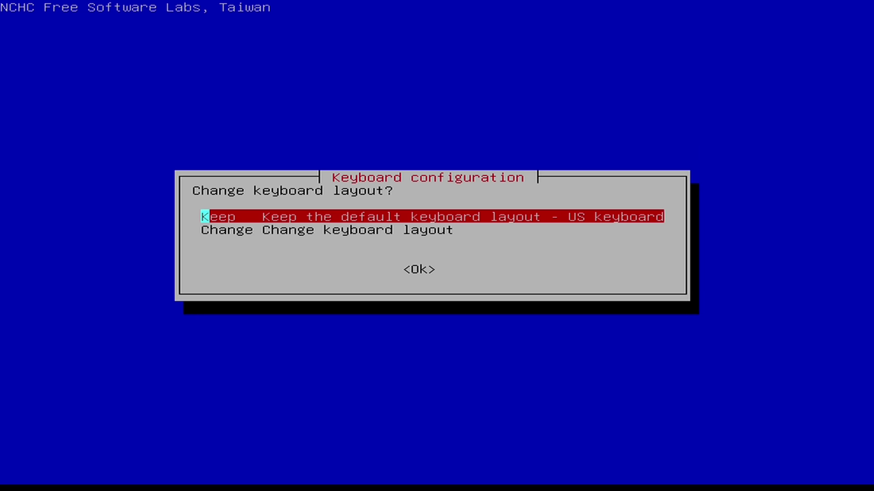
pyautogui.press('Return')
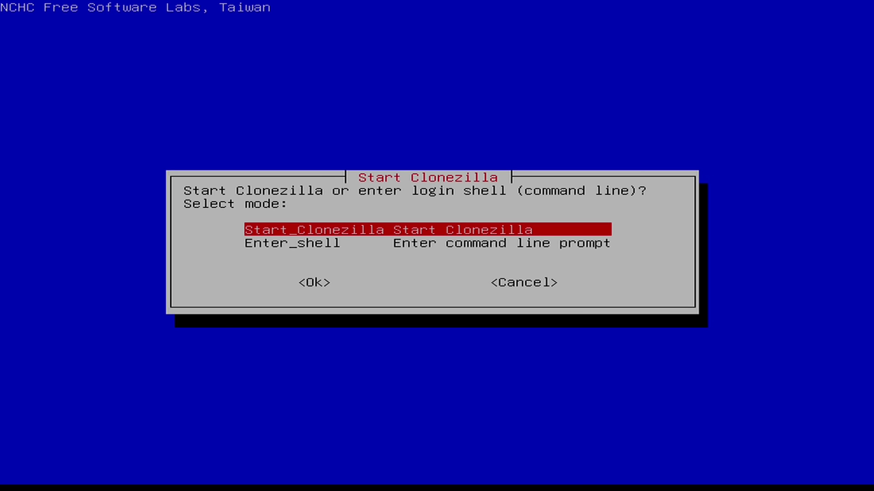
pyautogui.press('Return')
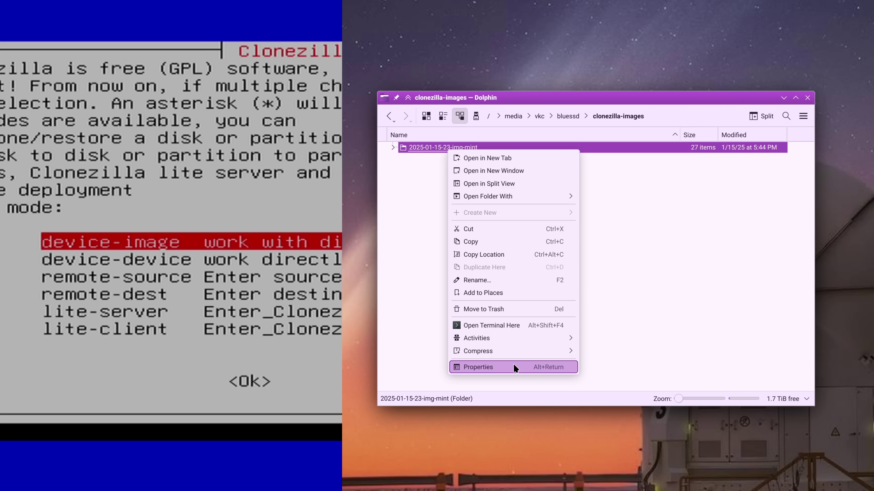
pyautogui.click(515, 367)
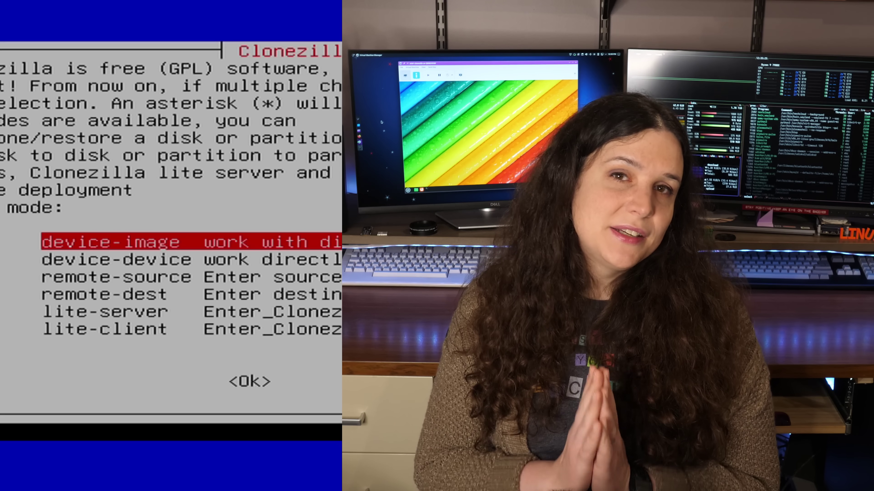
pyautogui.press('Down')
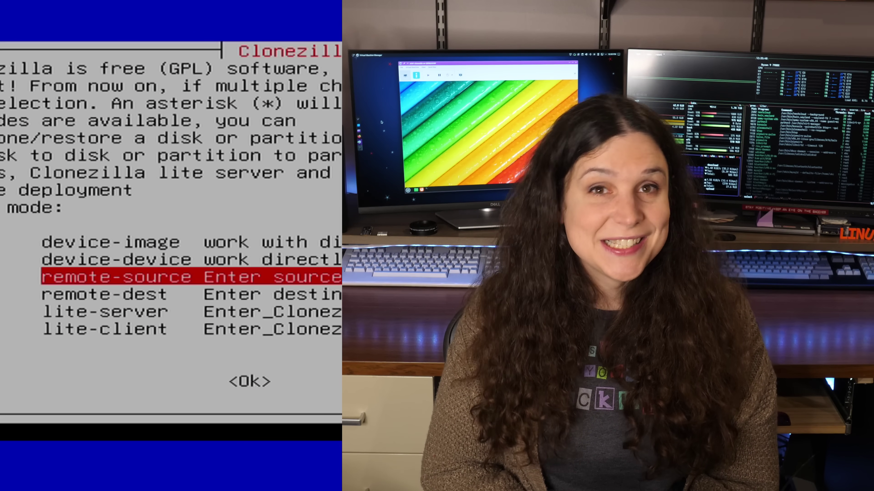
pyautogui.click(104, 294)
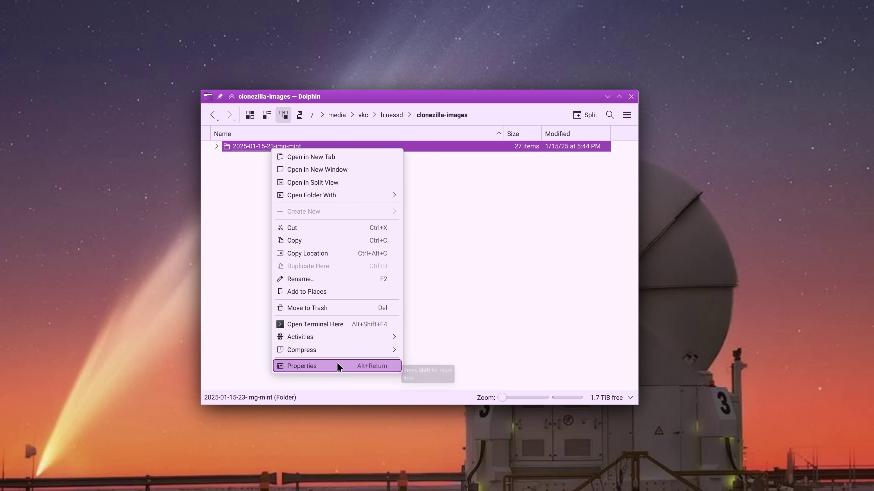
pyautogui.click(337, 366)
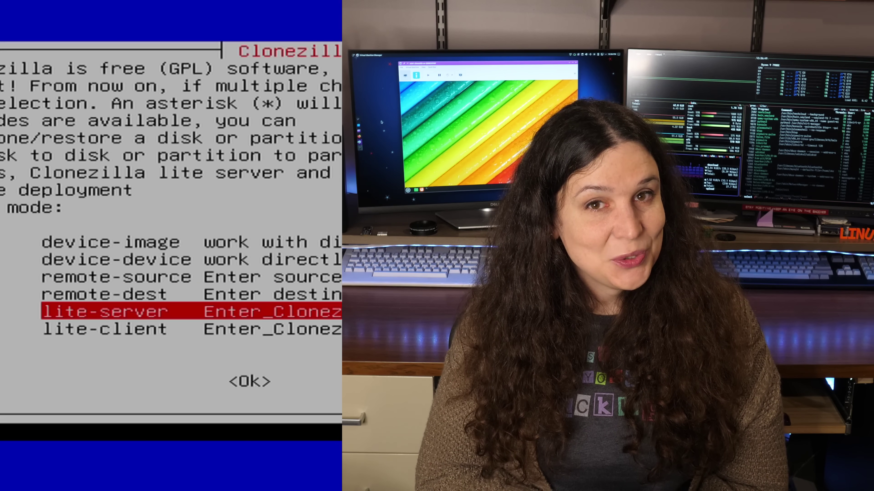
pyautogui.press('Down')
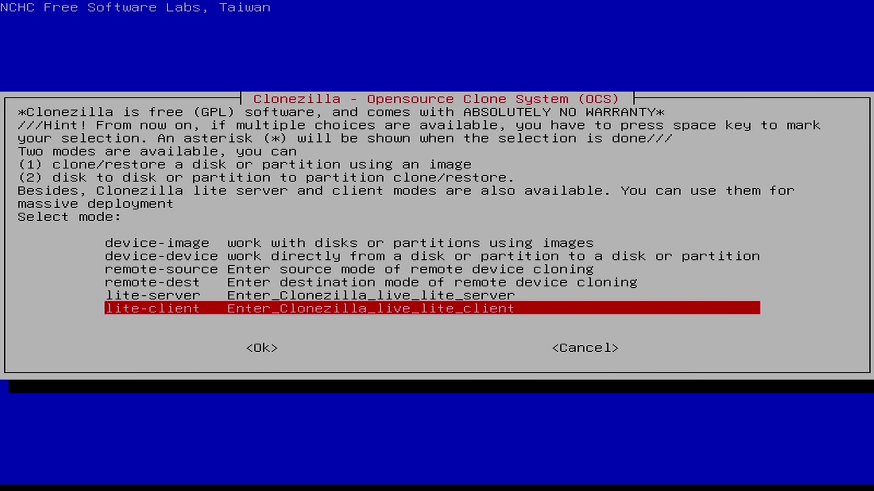
# - Choose device-image mode with local_dev as the image directory source
pyautogui.press('Up')
pyautogui.press('Up')
pyautogui.press('Up')
pyautogui.press('Up')
pyautogui.press('Up')
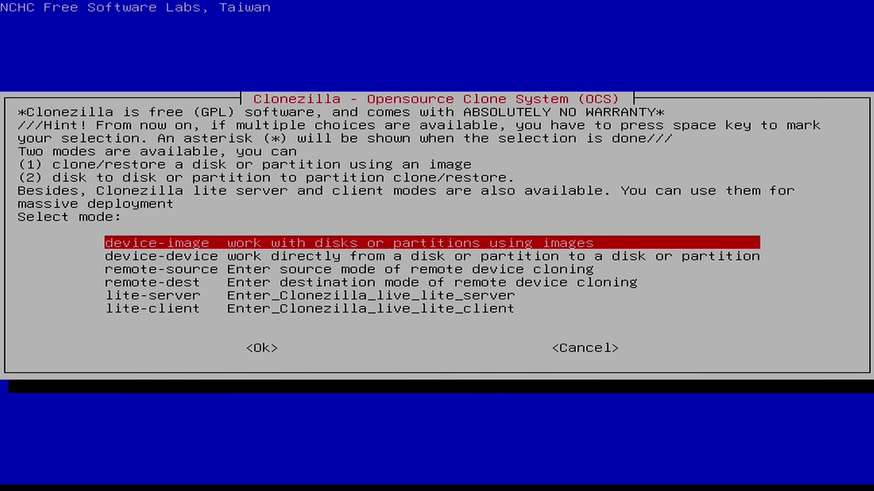
pyautogui.press('Return')
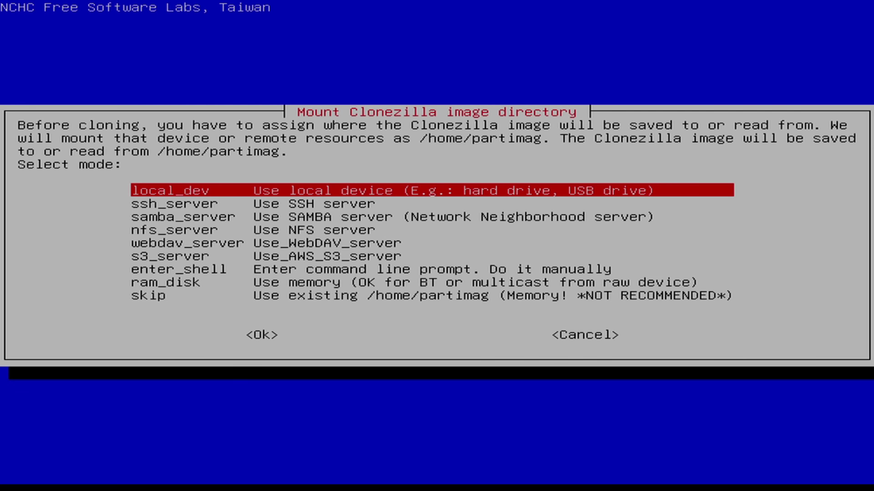
pyautogui.press('Return')
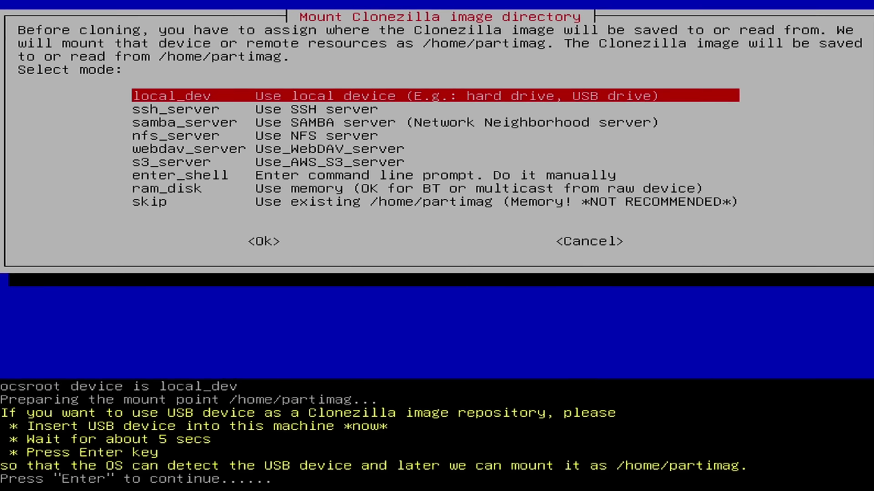